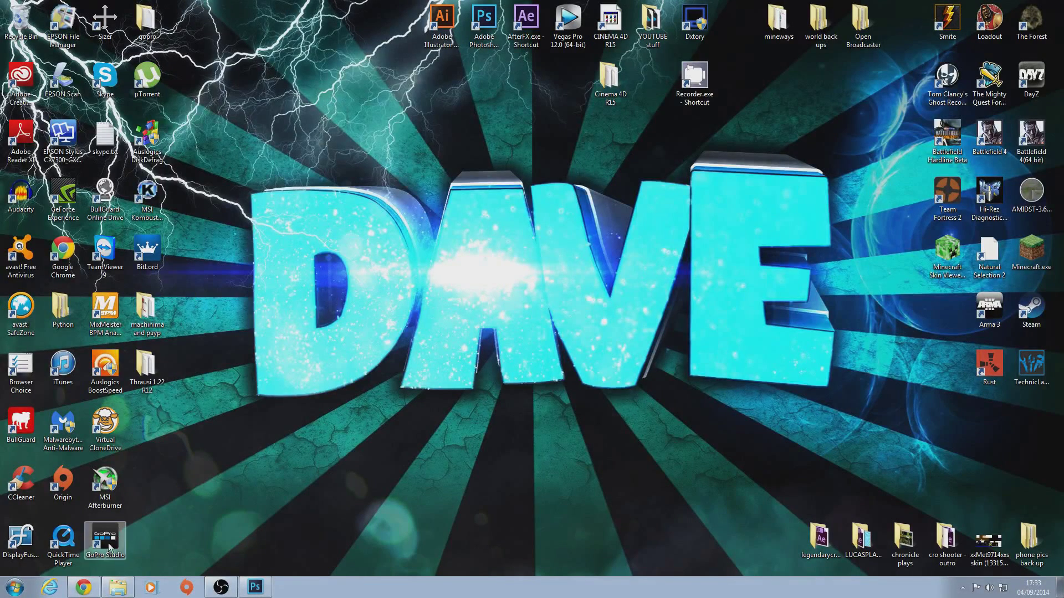
# Browse the 3d text and GFX > GFX > Minecraft asset folders in Explorer, then return to Photoshop
pyautogui.click(117, 587)
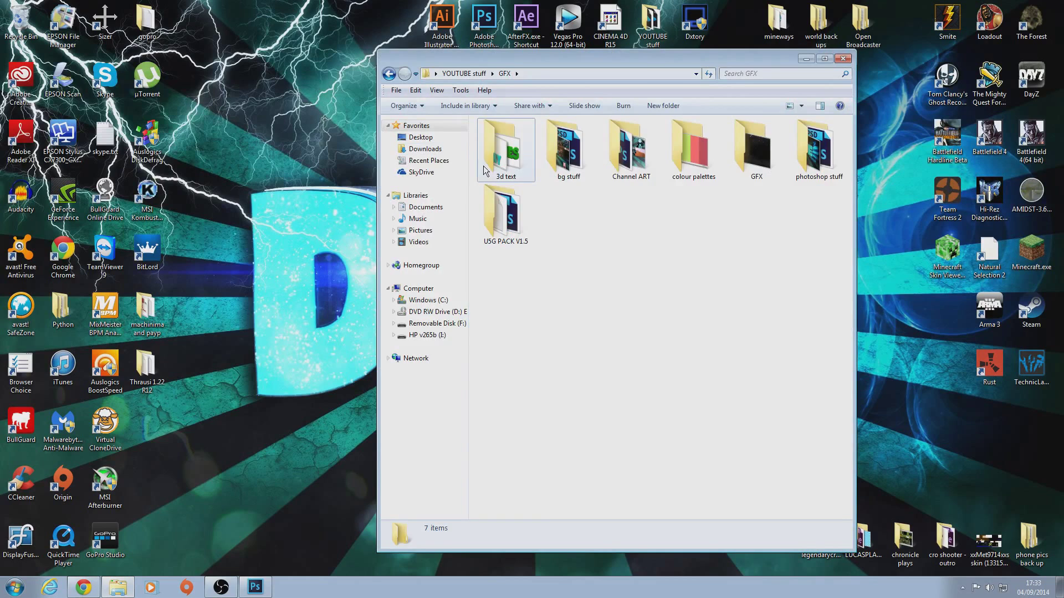
pyautogui.doubleClick(505, 148)
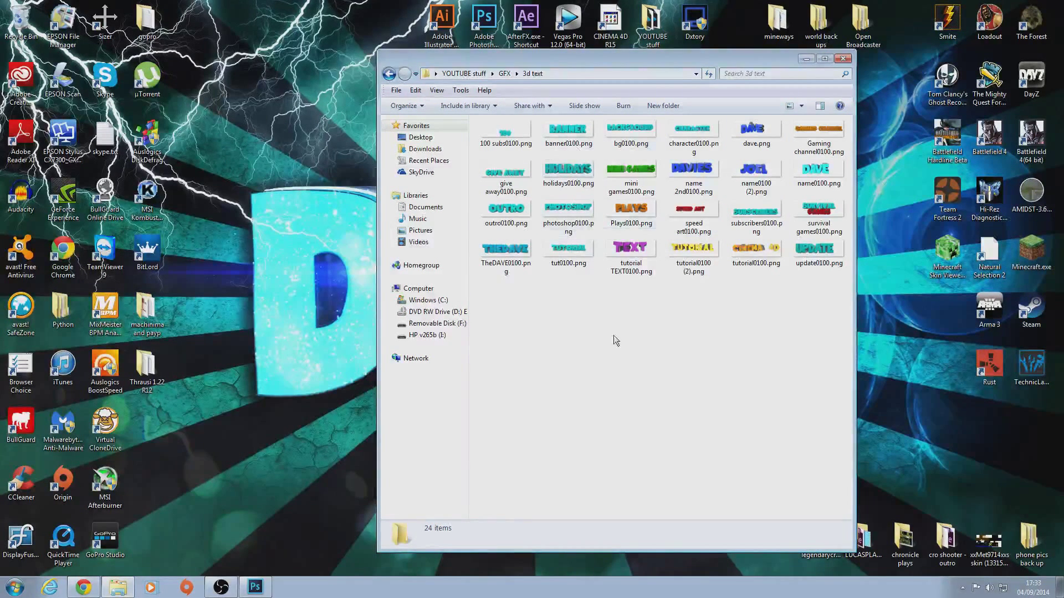
pyautogui.press('BackSpace')
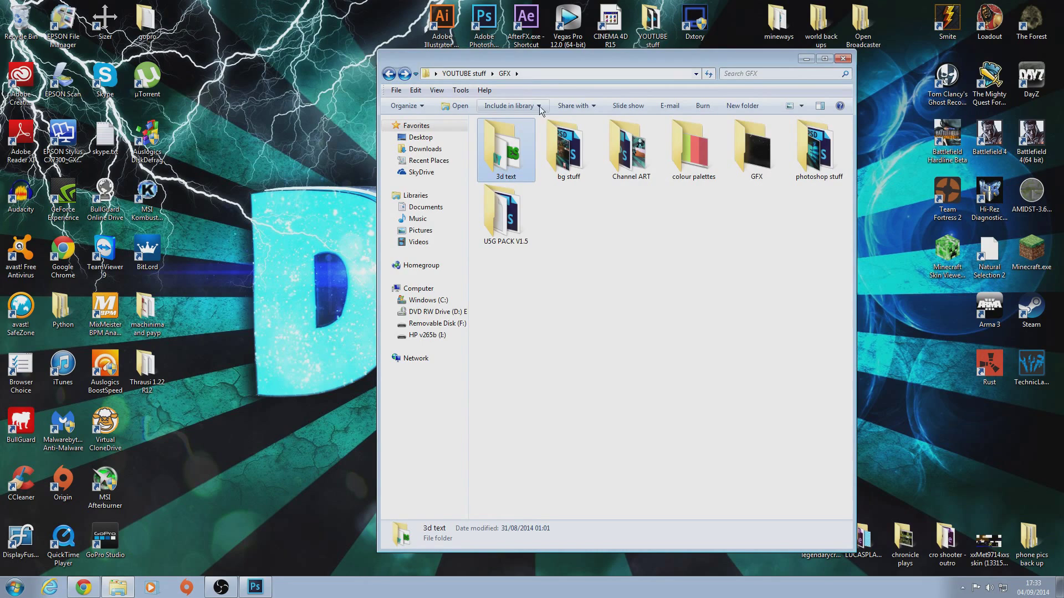
pyautogui.click(221, 586)
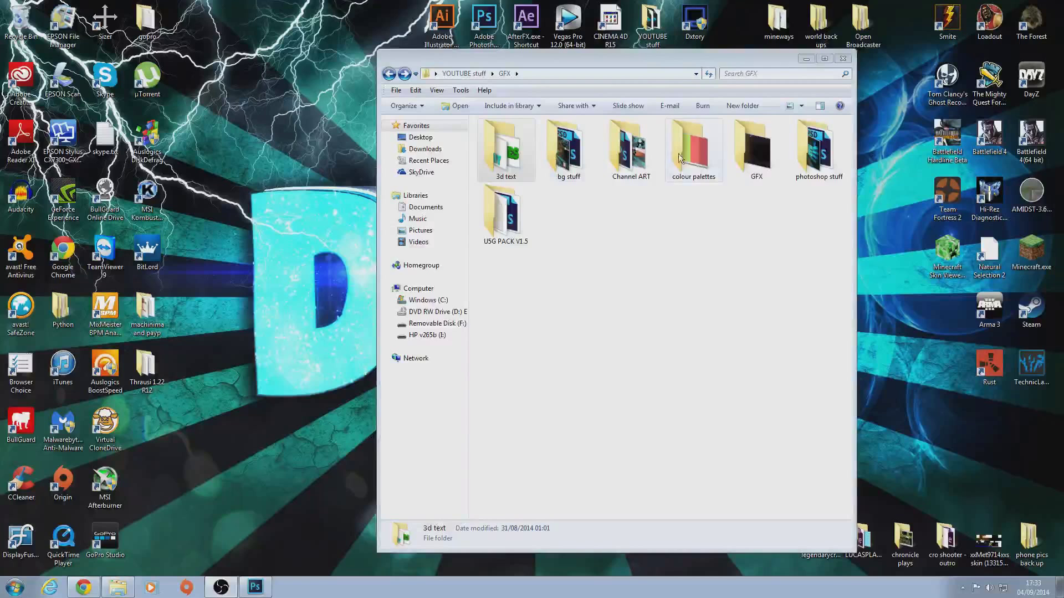
pyautogui.doubleClick(743, 163)
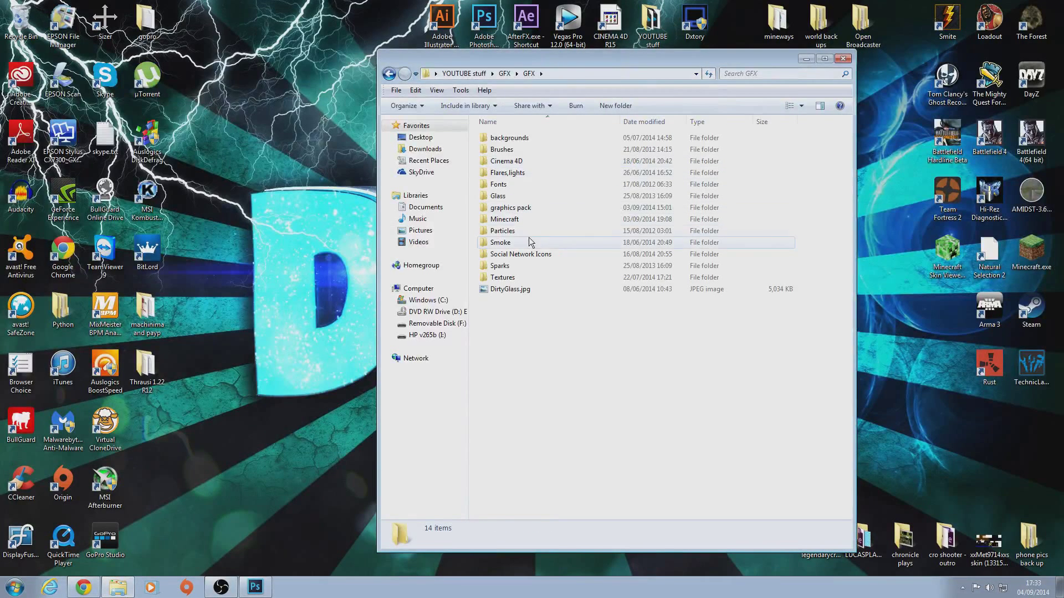
pyautogui.doubleClick(504, 219)
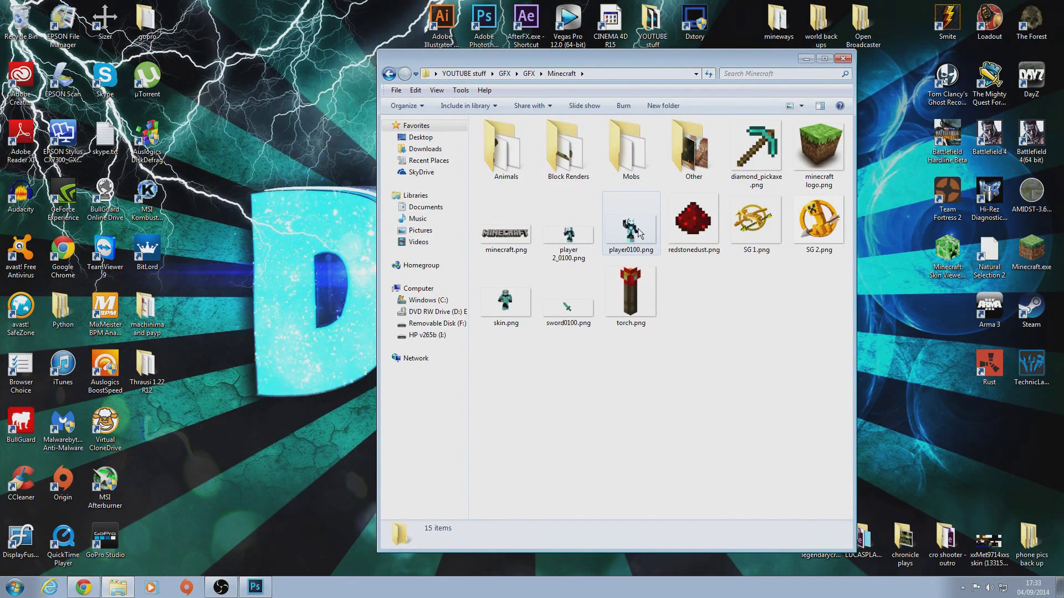
pyautogui.press('BackSpace')
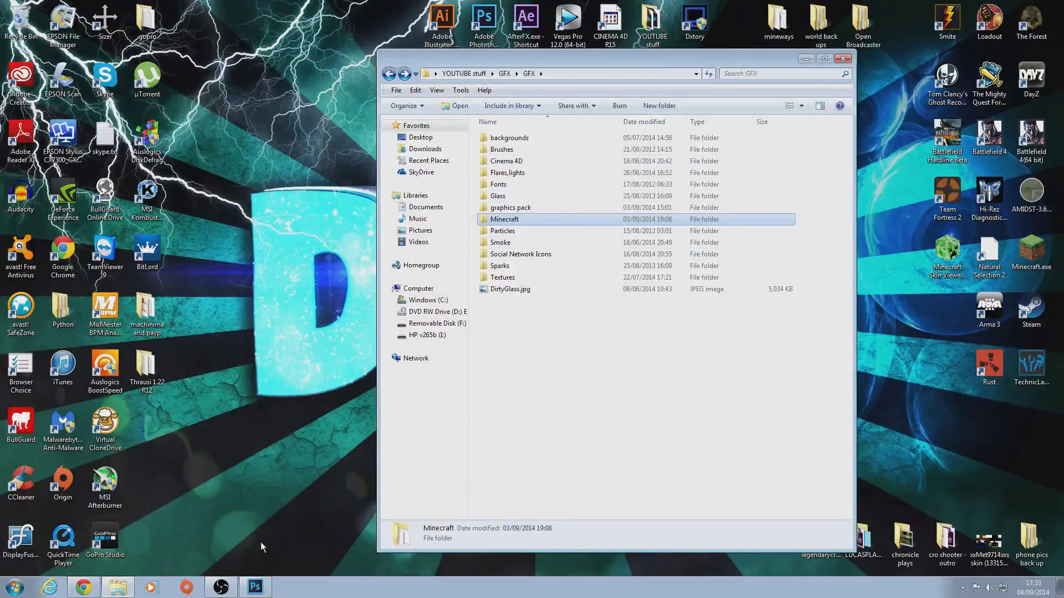
pyautogui.hotkey('alt', 'Tab')
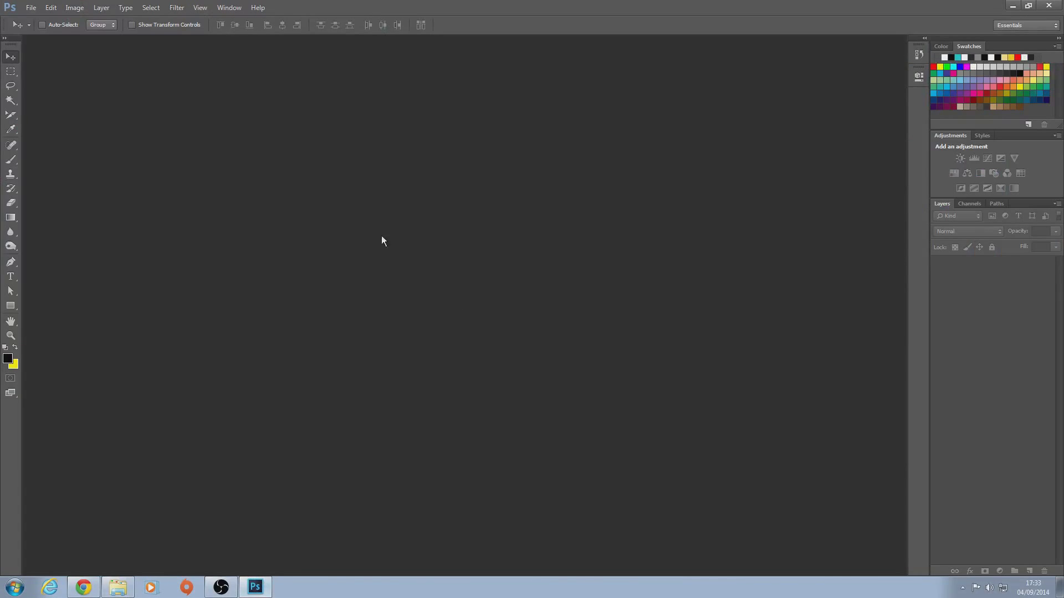
# Create a new 1280×720 px, 72 ppi document with a white background from the 720 preset
pyautogui.click(31, 8)
pyautogui.click(37, 18)
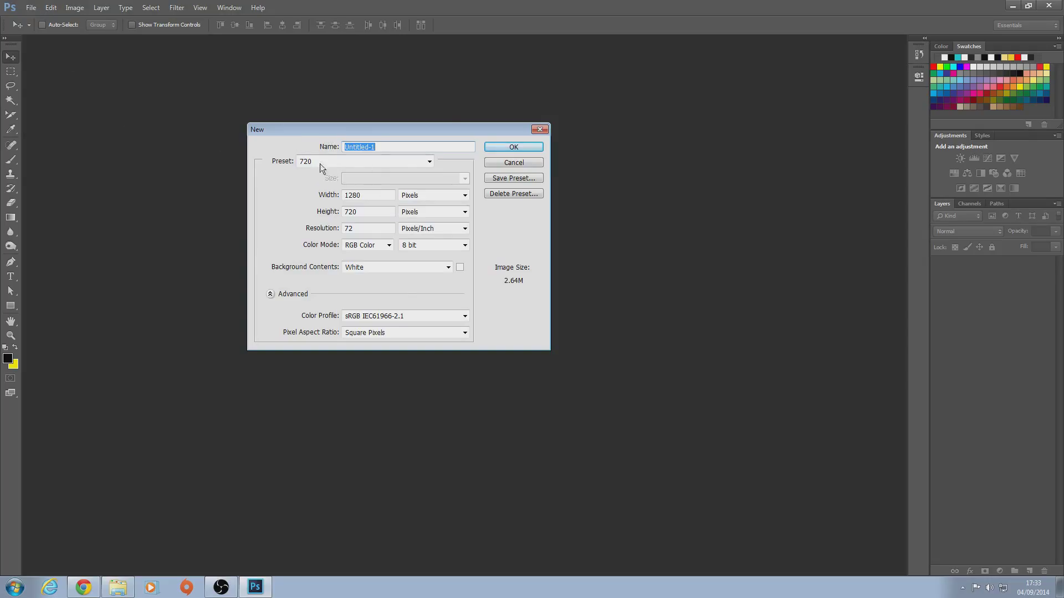
pyautogui.click(525, 146)
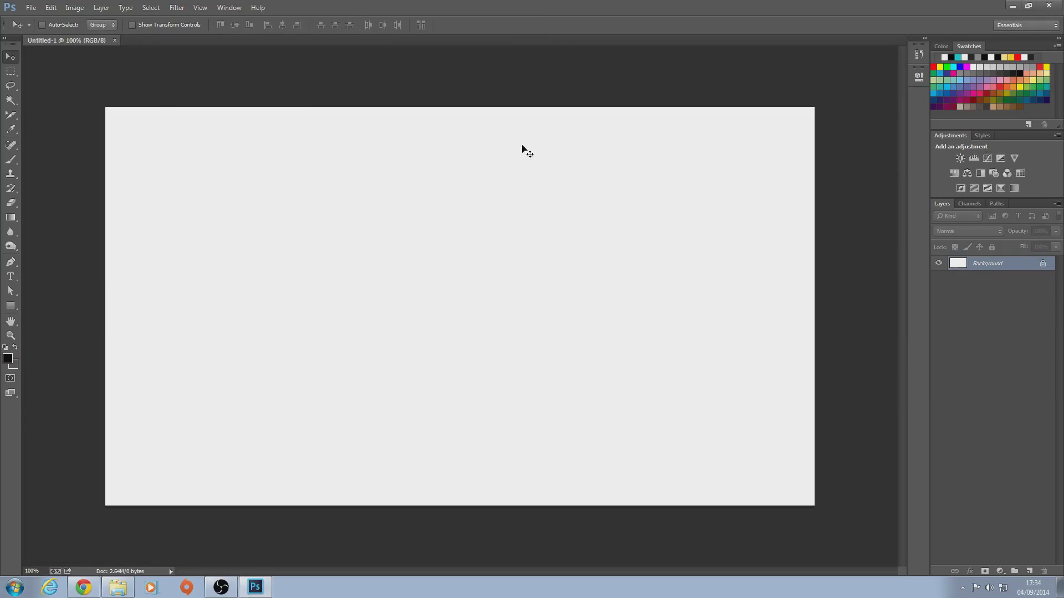
# Place background 2.jpg from the backgrounds folder as a full-canvas sunburst layer
pyautogui.click(122, 589)
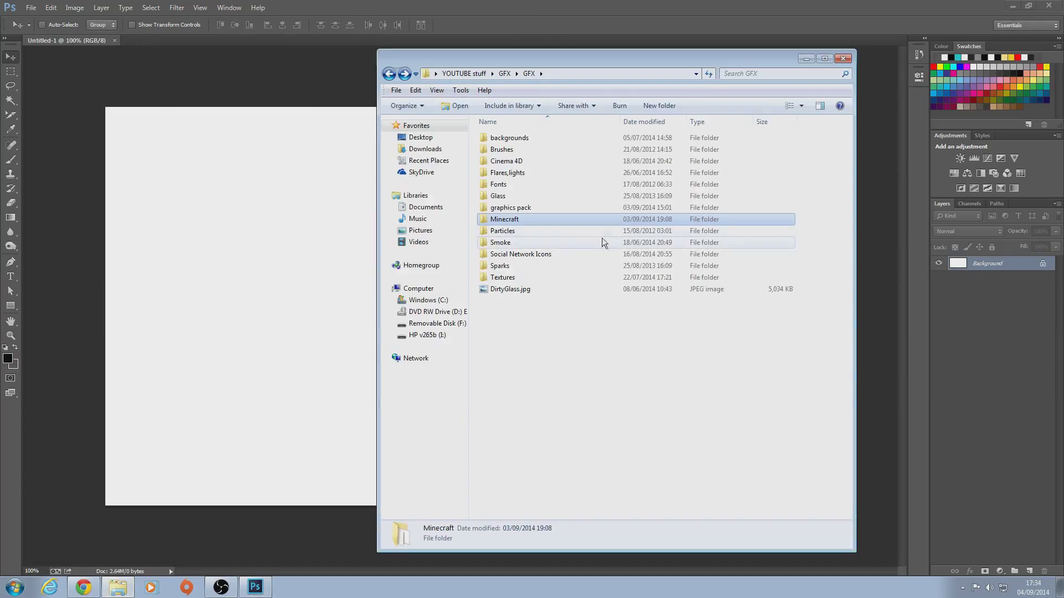
pyautogui.doubleClick(518, 138)
pyautogui.scroll(-3, 719, 322)
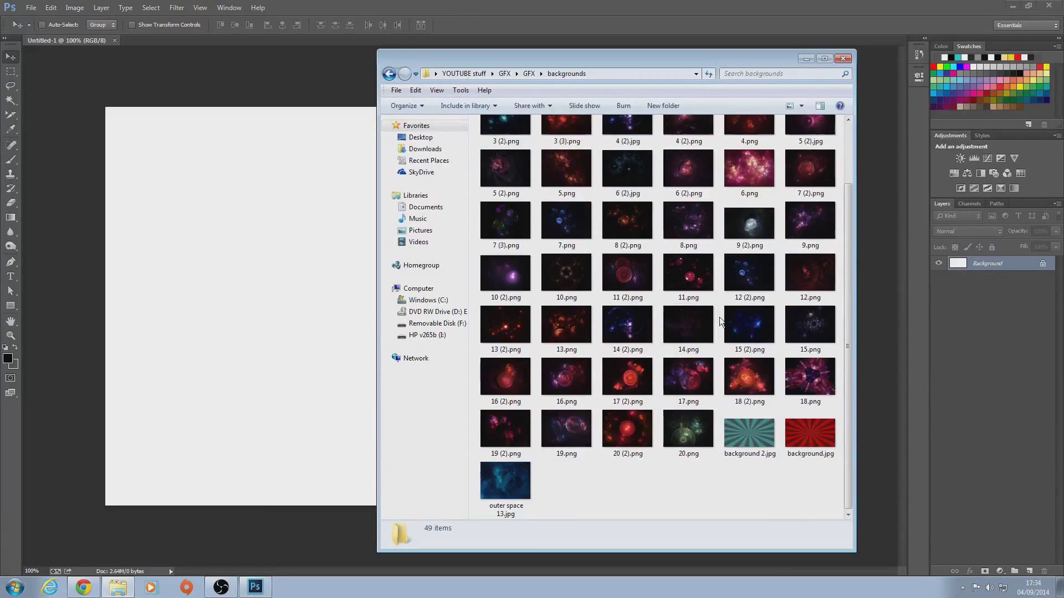
pyautogui.moveTo(748, 434); pyautogui.dragTo(352, 148)
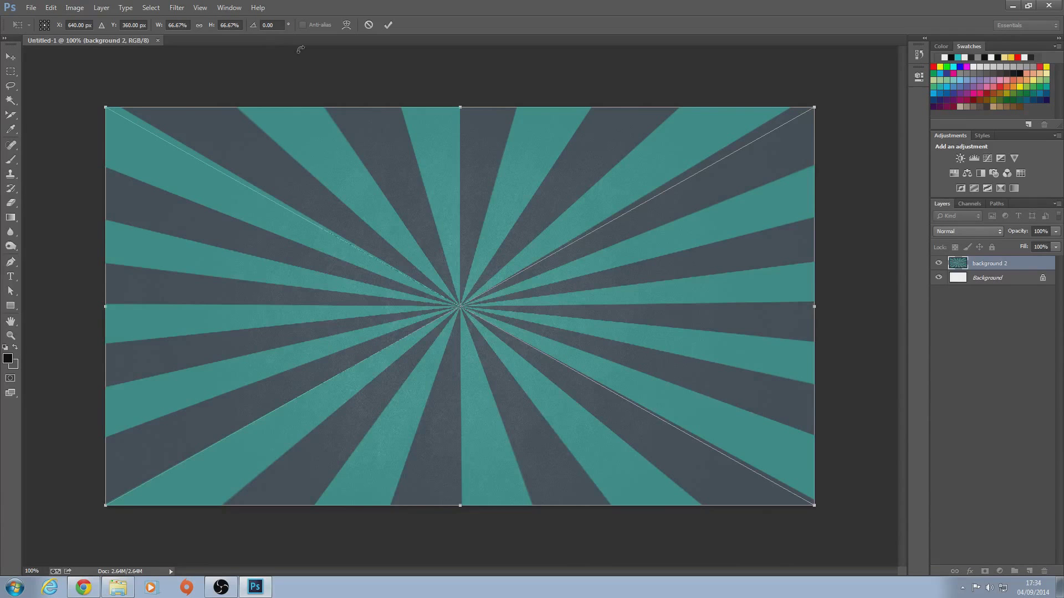
pyautogui.click(390, 25)
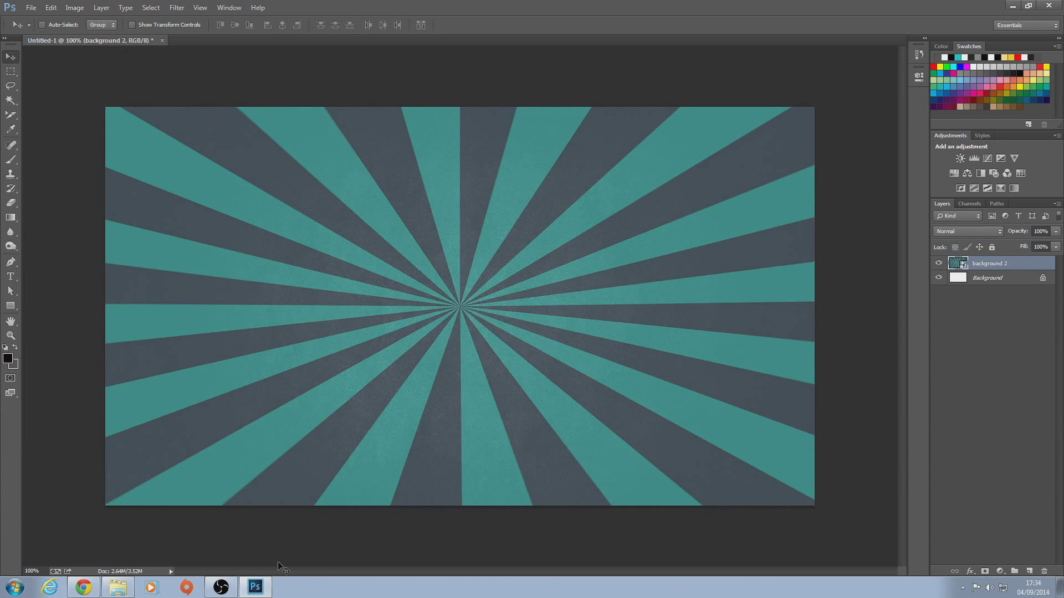
# Drag screenshot.jpeg from the Minecraft > Other folder onto the canvas as a new layer
pyautogui.click(119, 587)
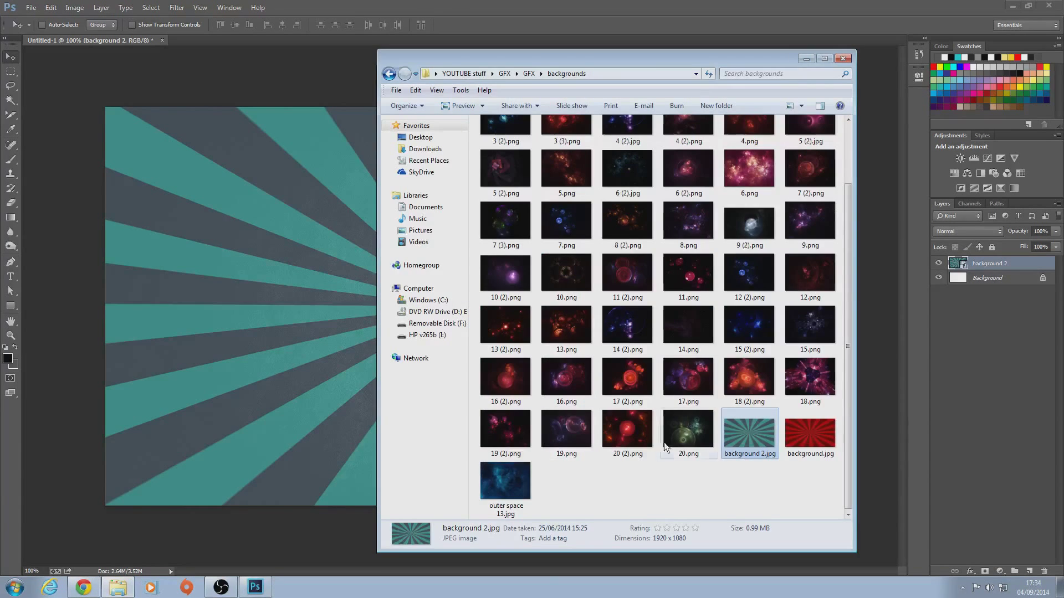
pyautogui.press('BackSpace')
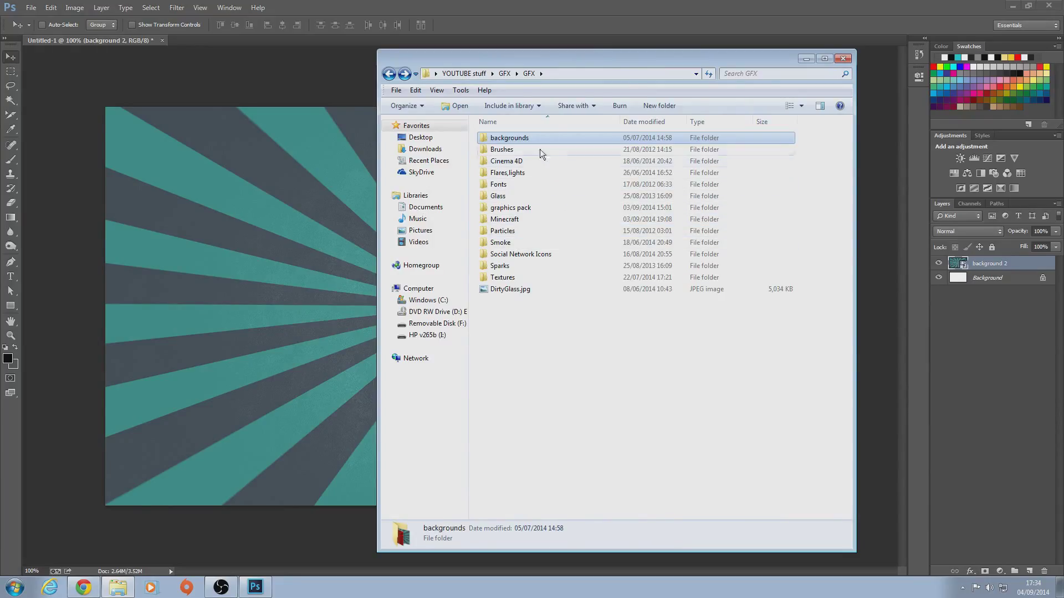
pyautogui.doubleClick(505, 219)
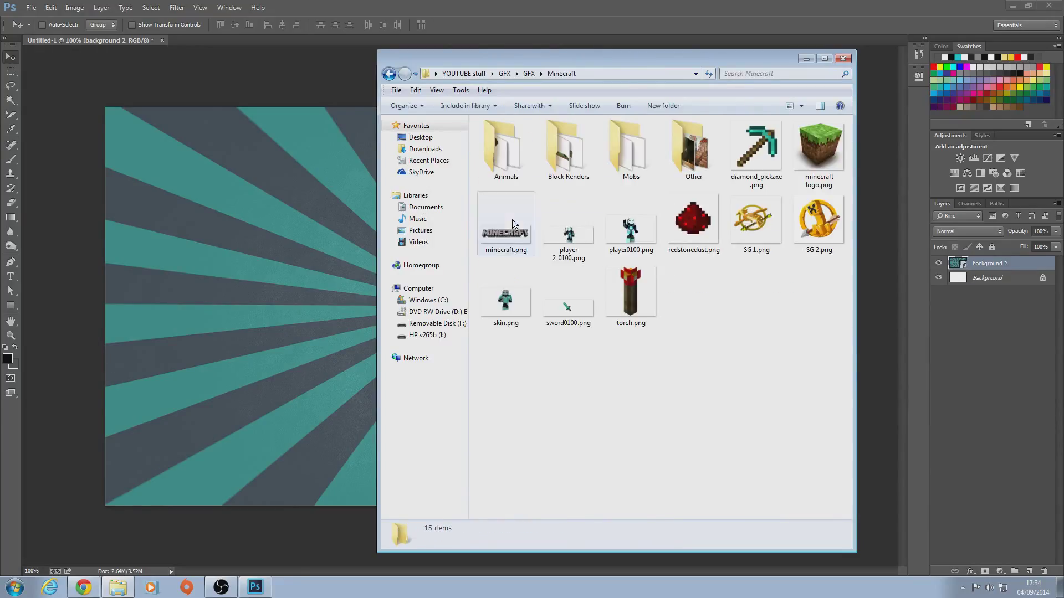
pyautogui.doubleClick(683, 166)
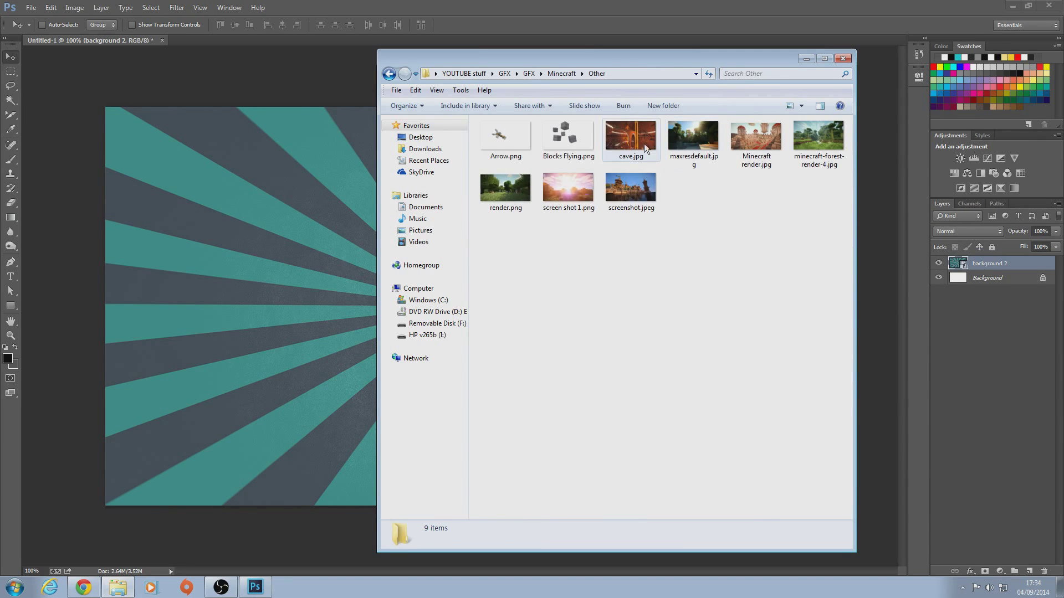
pyautogui.moveTo(631, 188); pyautogui.dragTo(324, 271)
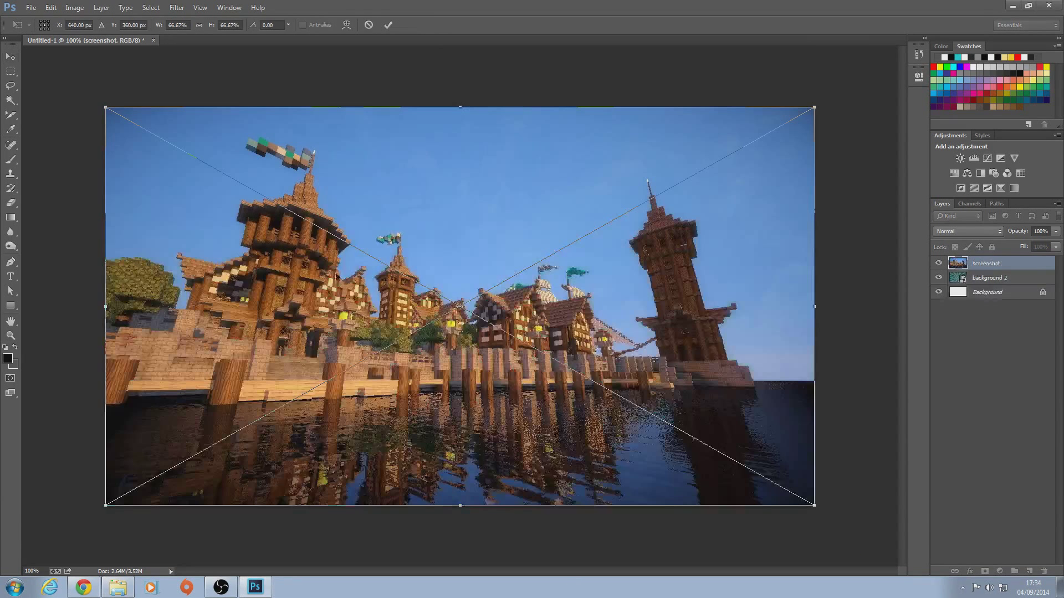
# Scale the screenshot to about 59.7% and centre it, leaving a sunburst border
pyautogui.moveTo(109, 108); pyautogui.dragTo(228, 242)
pyautogui.moveTo(469, 302); pyautogui.dragTo(414, 258)
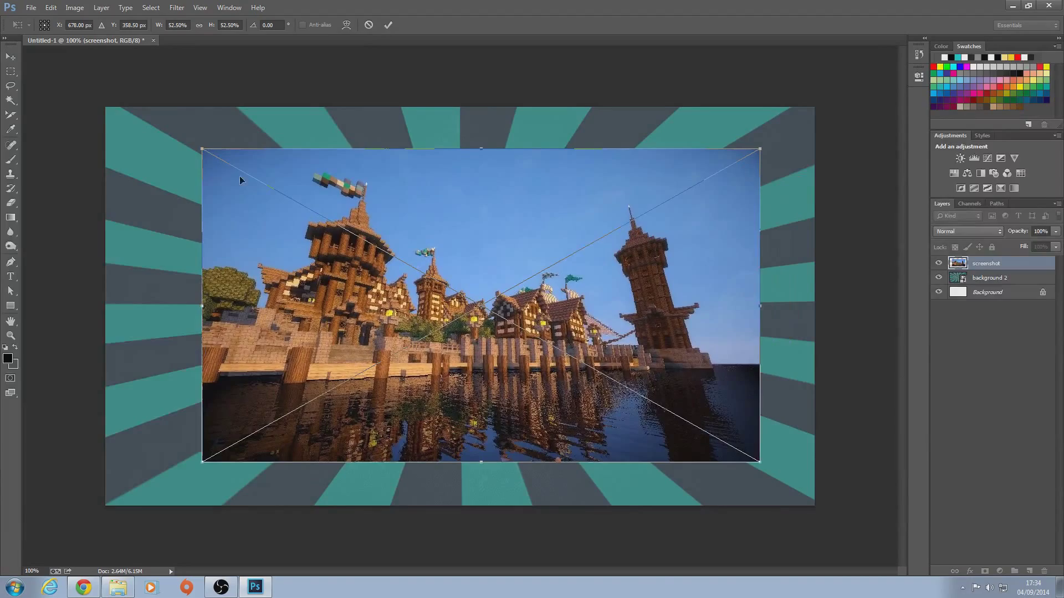
pyautogui.moveTo(201, 145); pyautogui.dragTo(146, 118)
pyautogui.moveTo(361, 235)
pyautogui.mouseDown()
pyautogui.moveTo(372, 253)
pyautogui.moveTo(374, 241)
pyautogui.mouseUp()
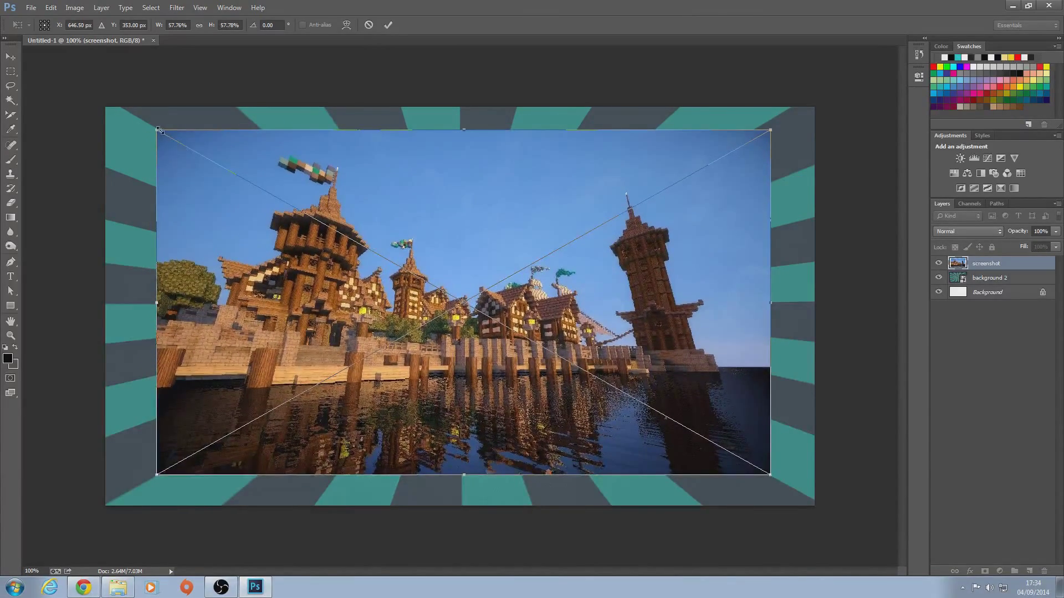
pyautogui.moveTo(159, 130)
pyautogui.mouseDown()
pyautogui.moveTo(138, 119)
pyautogui.moveTo(146, 124)
pyautogui.mouseUp()
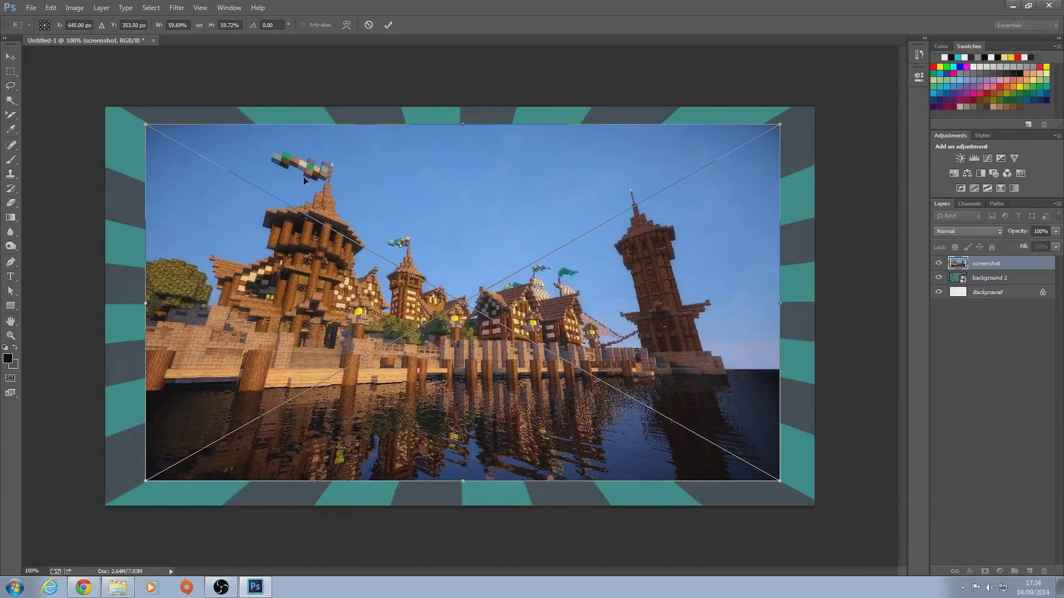
pyautogui.click(388, 25)
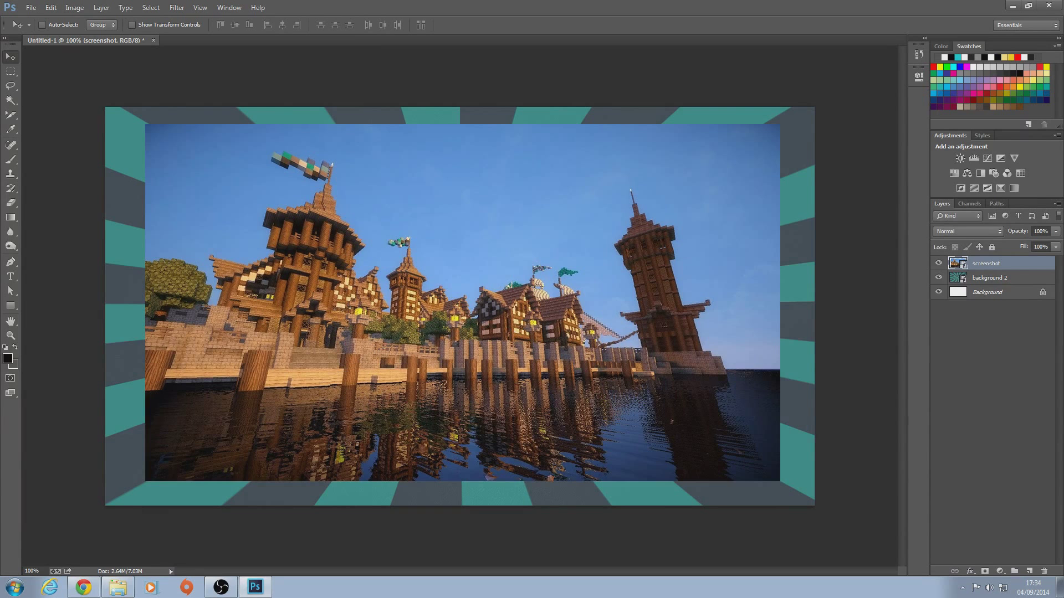
# With the Pen tool, place zigzag anchors up the left side, across the top and down the right
pyautogui.click(13, 262)
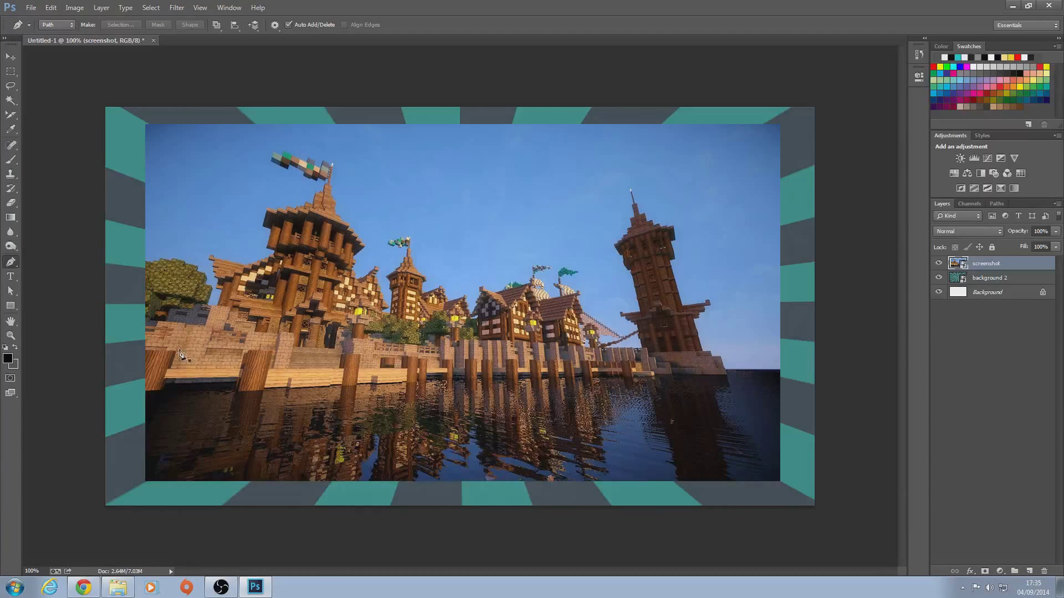
pyautogui.click(153, 304)
pyautogui.click(239, 289)
pyautogui.click(155, 201)
pyautogui.click(201, 173)
pyautogui.click(207, 151)
pyautogui.click(256, 142)
pyautogui.click(308, 182)
pyautogui.click(396, 194)
pyautogui.click(442, 141)
pyautogui.click(485, 182)
pyautogui.click(592, 167)
pyautogui.click(614, 141)
pyautogui.click(657, 140)
pyautogui.click(684, 184)
pyautogui.click(717, 143)
pyautogui.click(736, 170)
pyautogui.click(707, 194)
pyautogui.click(755, 216)
pyautogui.click(708, 241)
pyautogui.click(769, 271)
# Continue the zigzag along the bottom and left edges and close the path at the first anchor
pyautogui.click(672, 293)
pyautogui.click(685, 355)
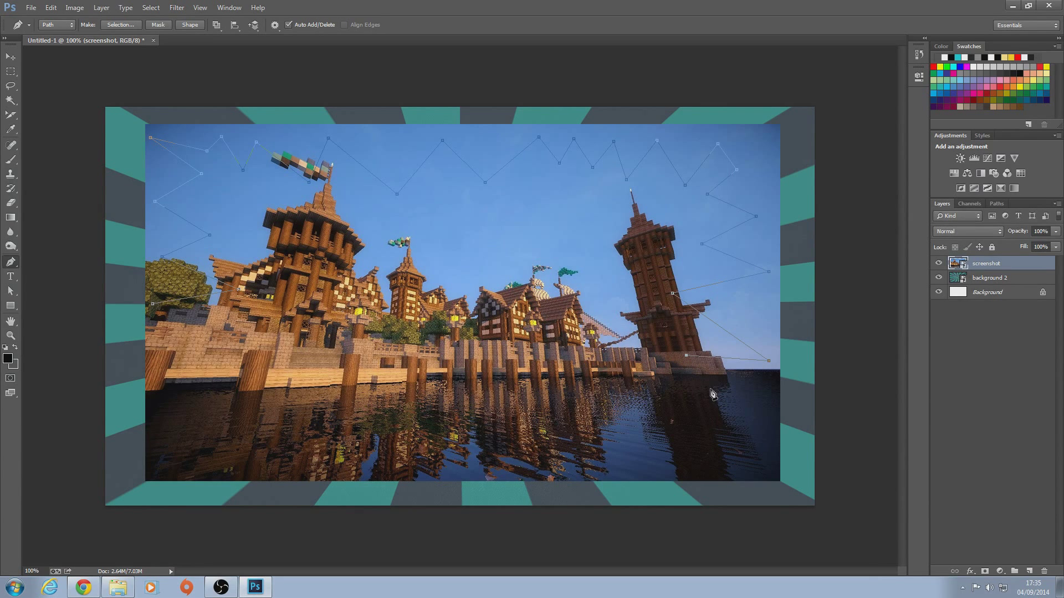
pyautogui.click(771, 444)
pyautogui.click(695, 410)
pyautogui.click(686, 467)
pyautogui.click(631, 413)
pyautogui.click(617, 470)
pyautogui.click(559, 403)
pyautogui.click(529, 469)
pyautogui.click(458, 394)
pyautogui.click(399, 465)
pyautogui.click(316, 464)
pyautogui.click(301, 408)
pyautogui.click(257, 472)
pyautogui.click(233, 432)
pyautogui.click(199, 457)
pyautogui.click(164, 425)
pyautogui.click(241, 402)
pyautogui.click(167, 375)
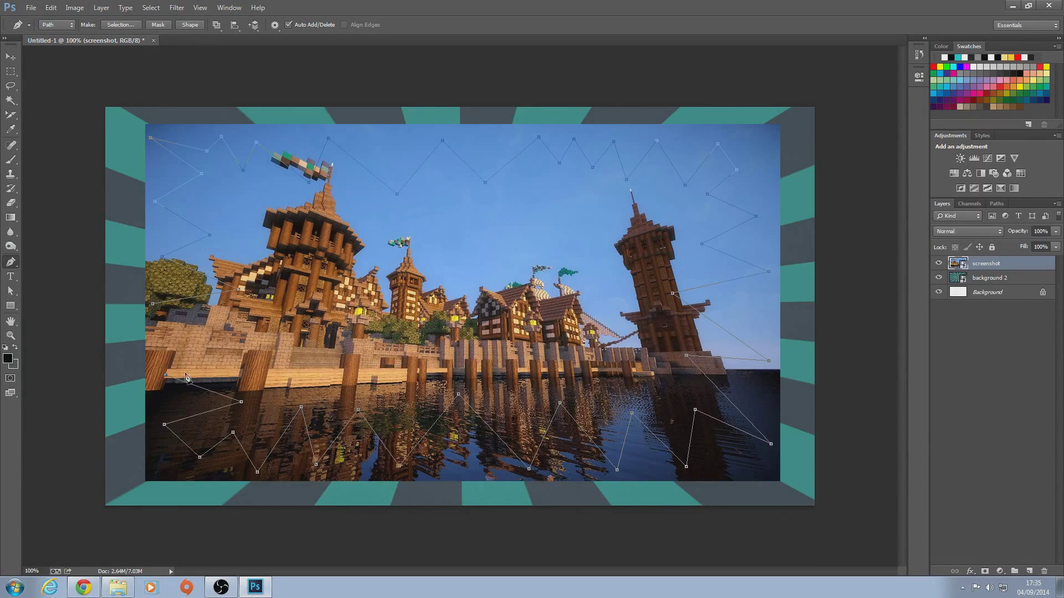
pyautogui.click(236, 350)
pyautogui.click(152, 304)
# Put the screenshot below background 2, turn the path into a 0-feather selection, select background 2
pyautogui.moveTo(994, 265); pyautogui.dragTo(990, 284)
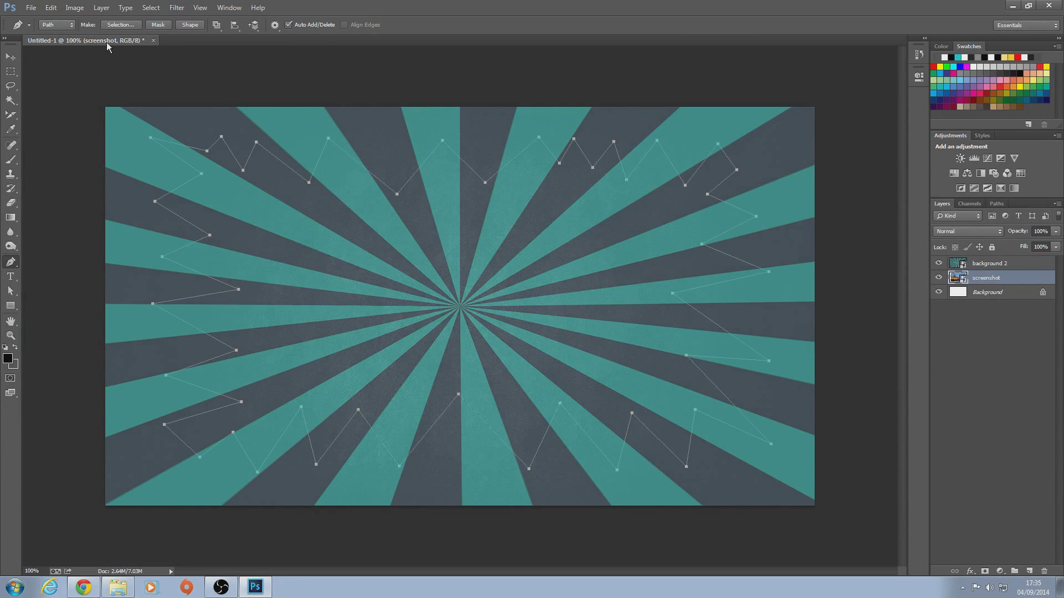
pyautogui.click(121, 25)
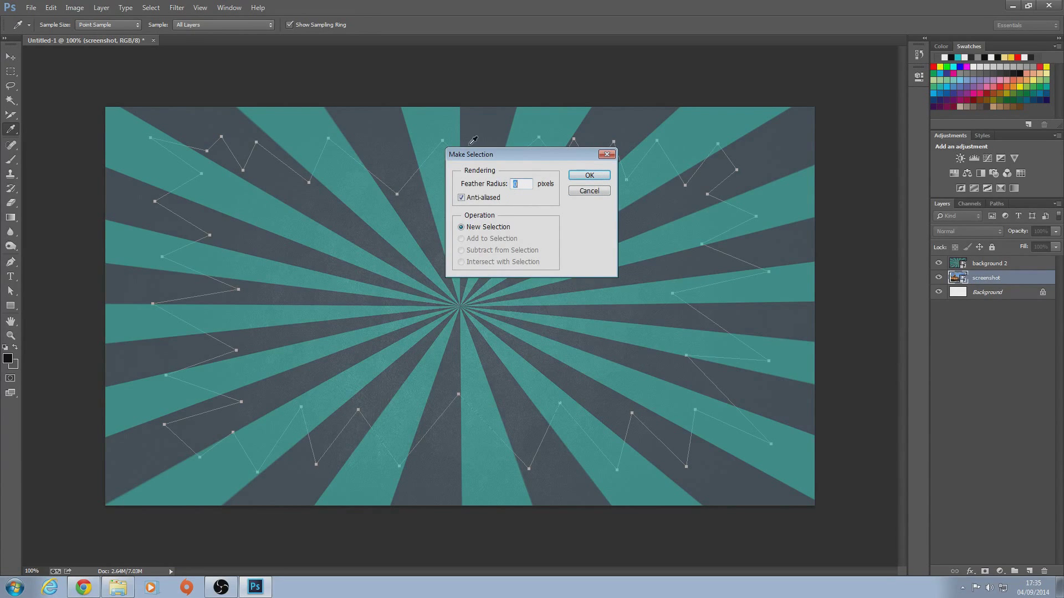
pyautogui.click(591, 176)
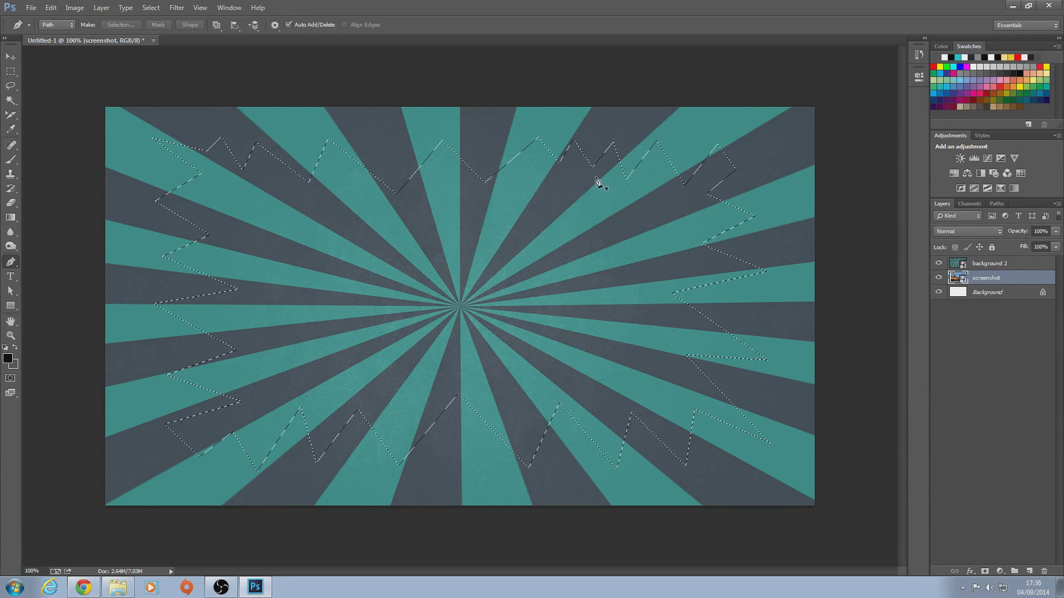
pyautogui.click(991, 264)
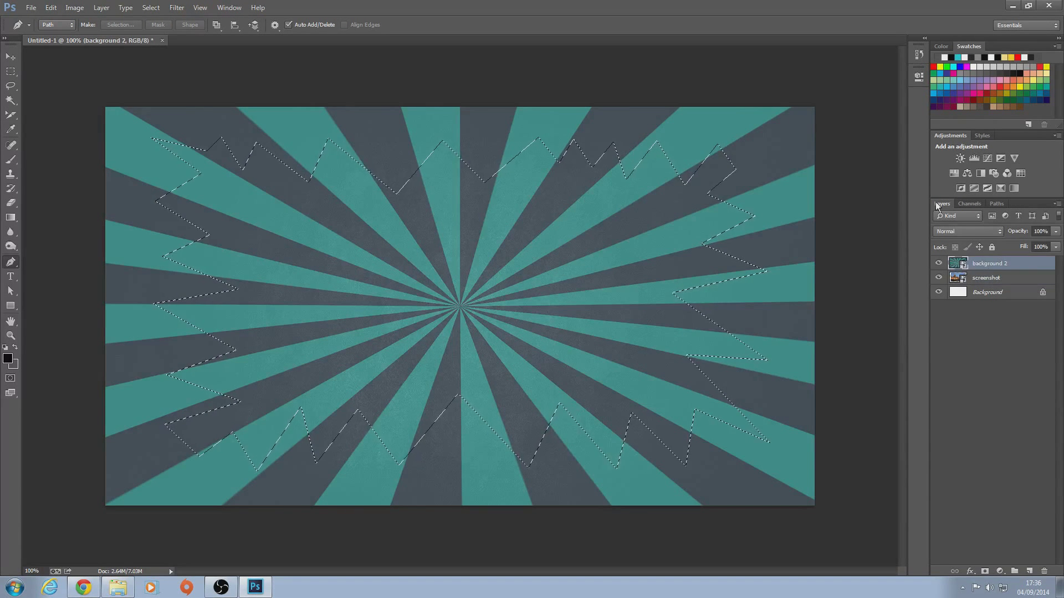
# Rasterize the sunburst layer, erase the jagged hole inside the selection, then deselect
pyautogui.click(8, 205)
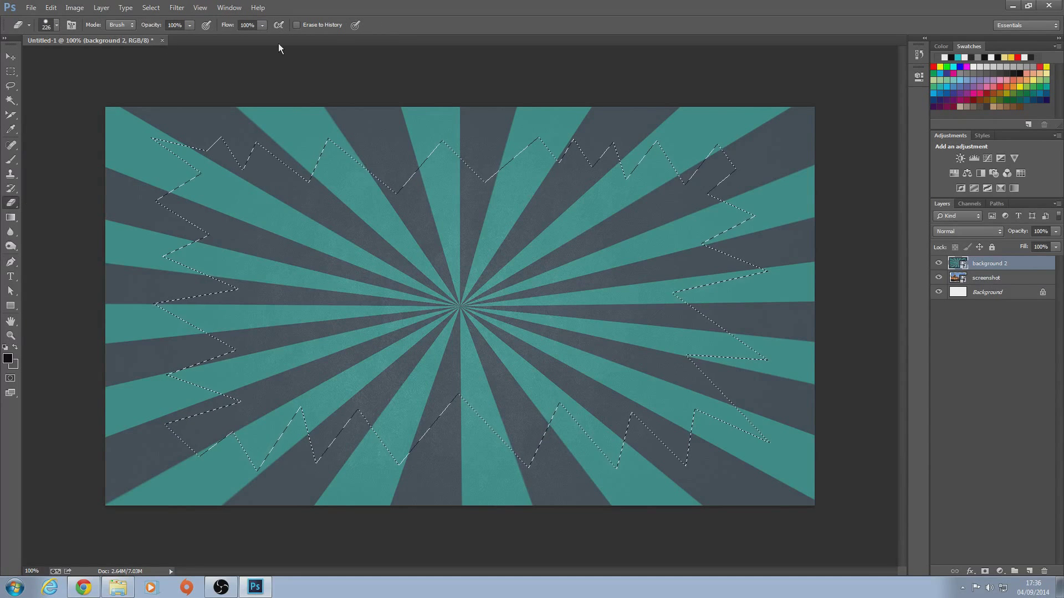
pyautogui.click(349, 224)
pyautogui.click(507, 221)
pyautogui.moveTo(227, 177)
pyautogui.mouseDown()
pyautogui.moveTo(195, 118)
pyautogui.moveTo(589, 100)
pyautogui.mouseUp()
pyautogui.moveTo(609, 166)
pyautogui.mouseDown()
pyautogui.moveTo(300, 247)
pyautogui.moveTo(299, 313)
pyautogui.moveTo(615, 316)
pyautogui.moveTo(222, 399)
pyautogui.mouseUp()
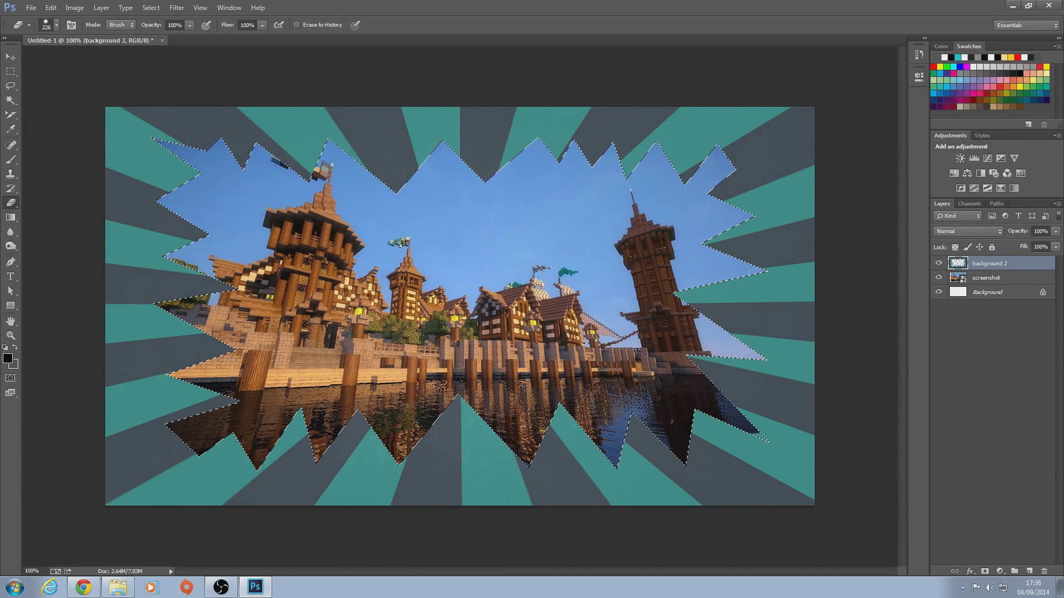
pyautogui.hotkey('ctrl', 'd')
# Add a Drop Shadow (Multiply, 75% opacity, 120°, size 40 px) to the background 2 layer
pyautogui.rightClick(999, 265)
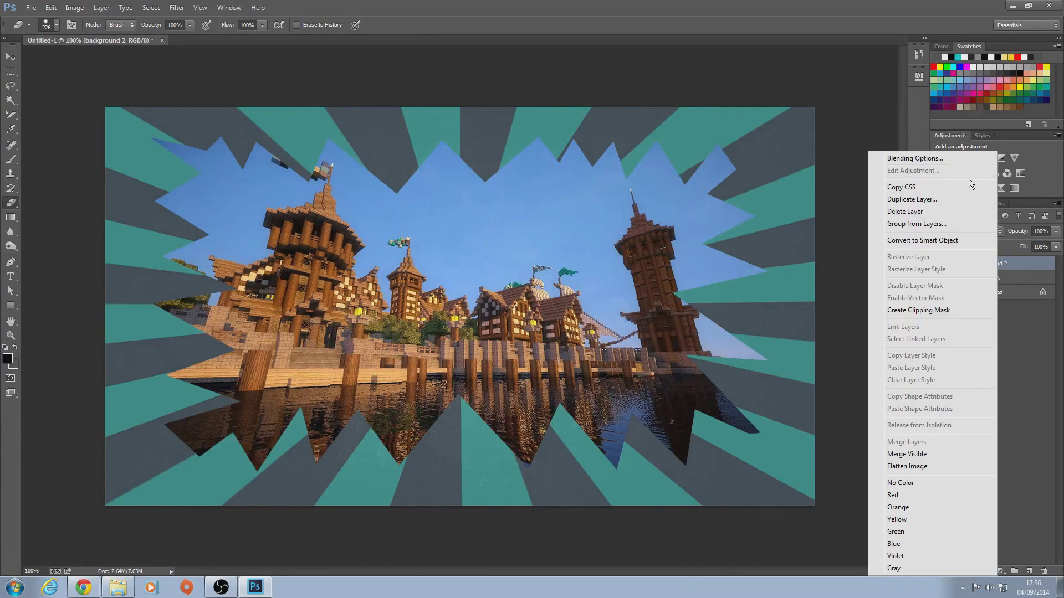
pyautogui.click(920, 164)
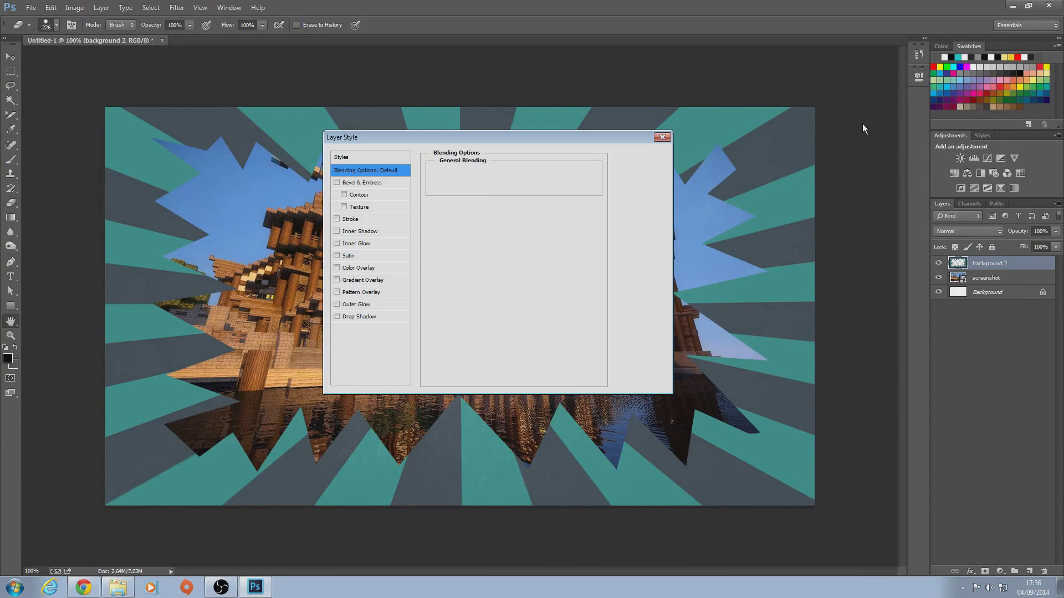
pyautogui.click(336, 317)
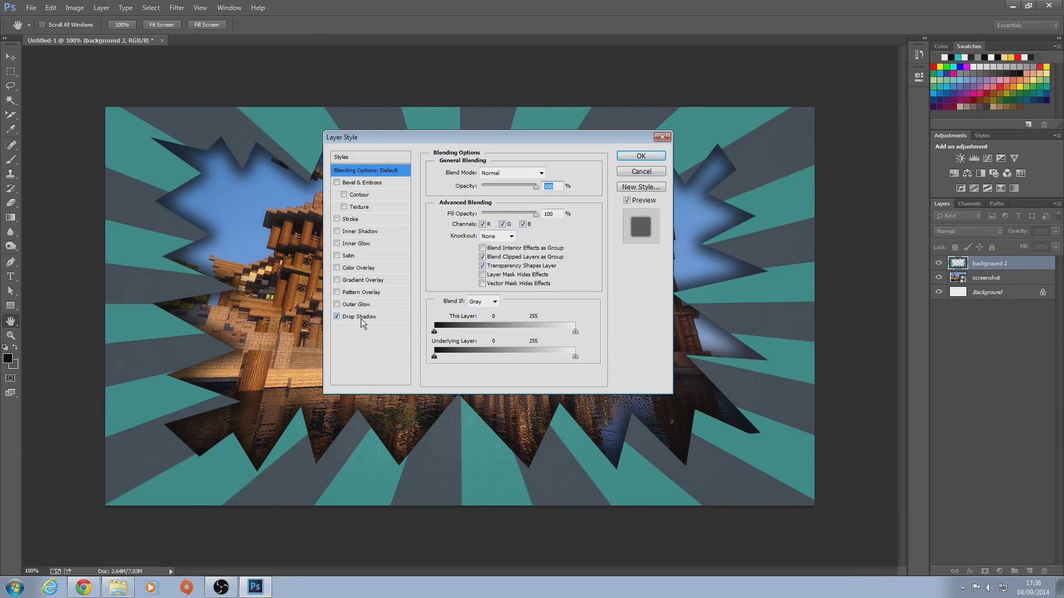
pyautogui.click(360, 317)
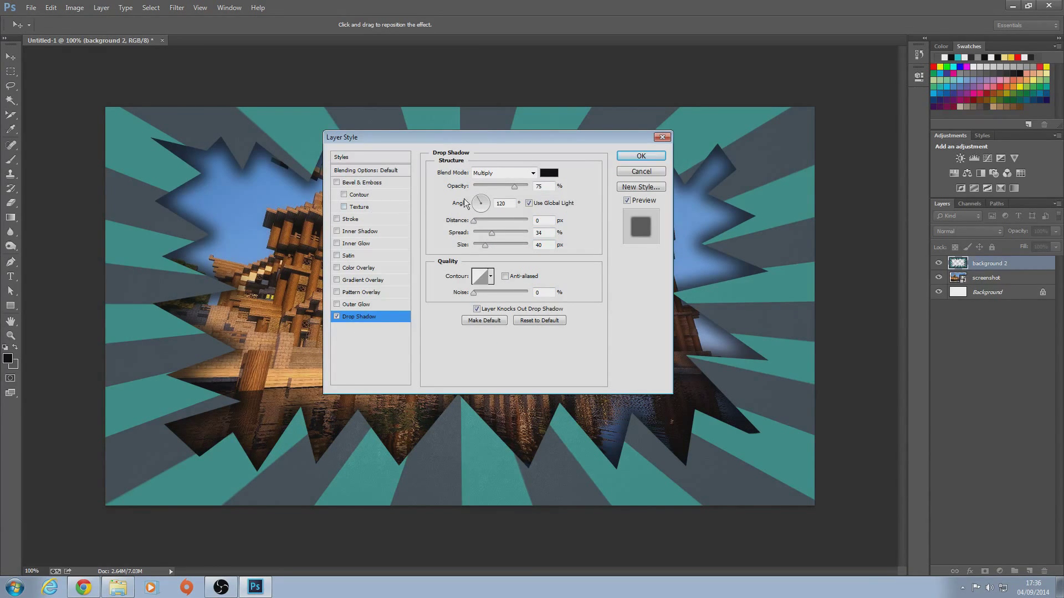
pyautogui.click(640, 156)
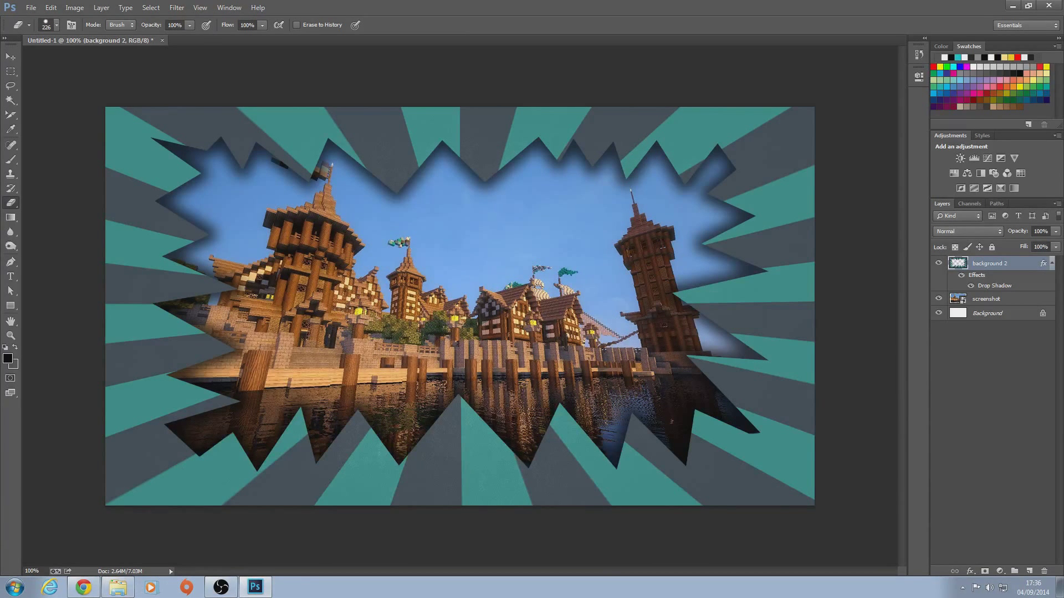
# Drag player0100.png from the GFX > Minecraft folder onto the thumbnail
pyautogui.click(118, 588)
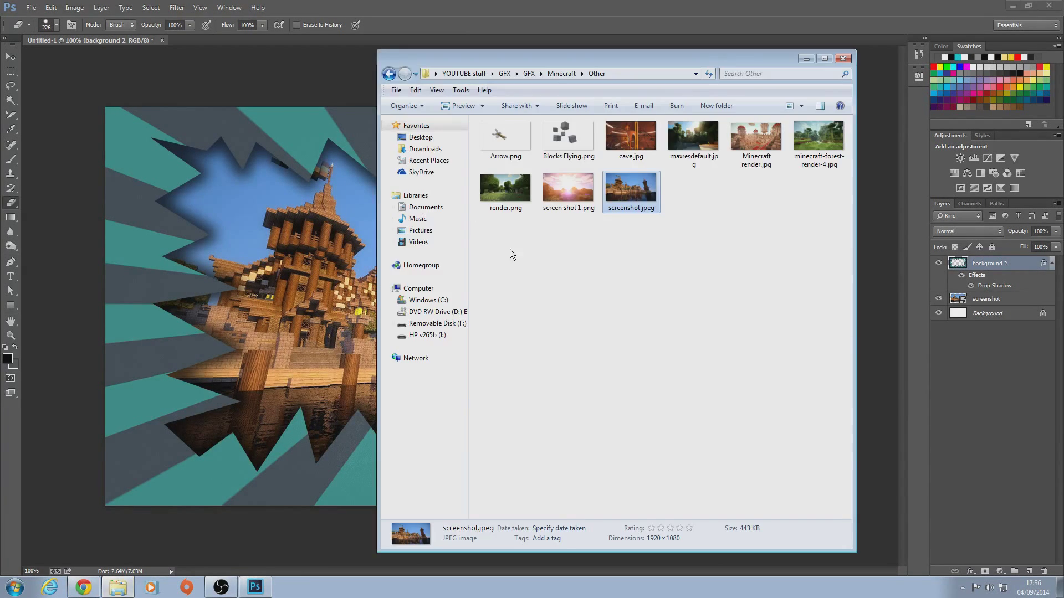
pyautogui.press('BackSpace')
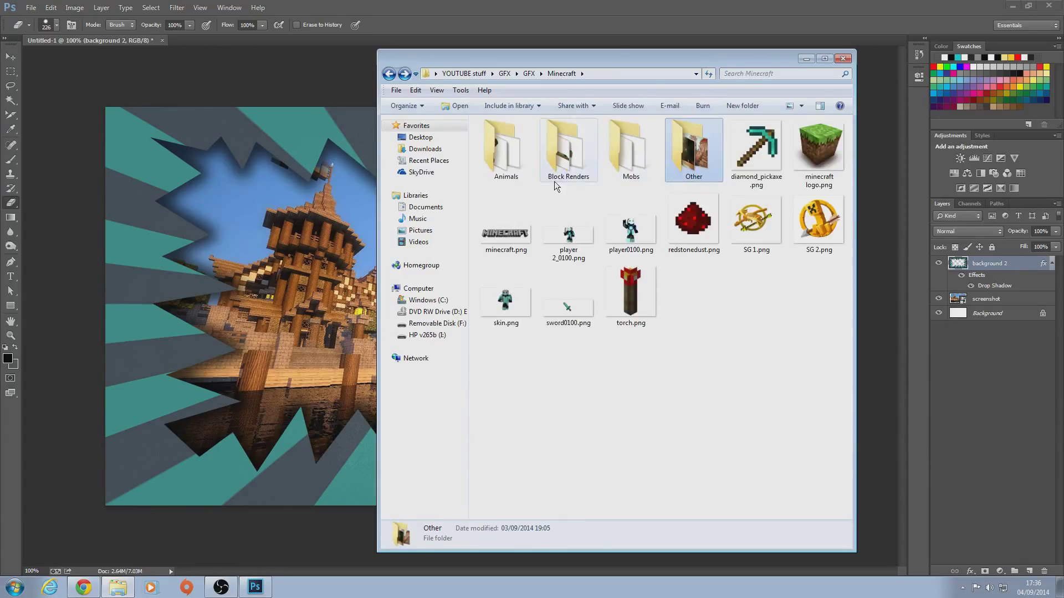
pyautogui.press('BackSpace')
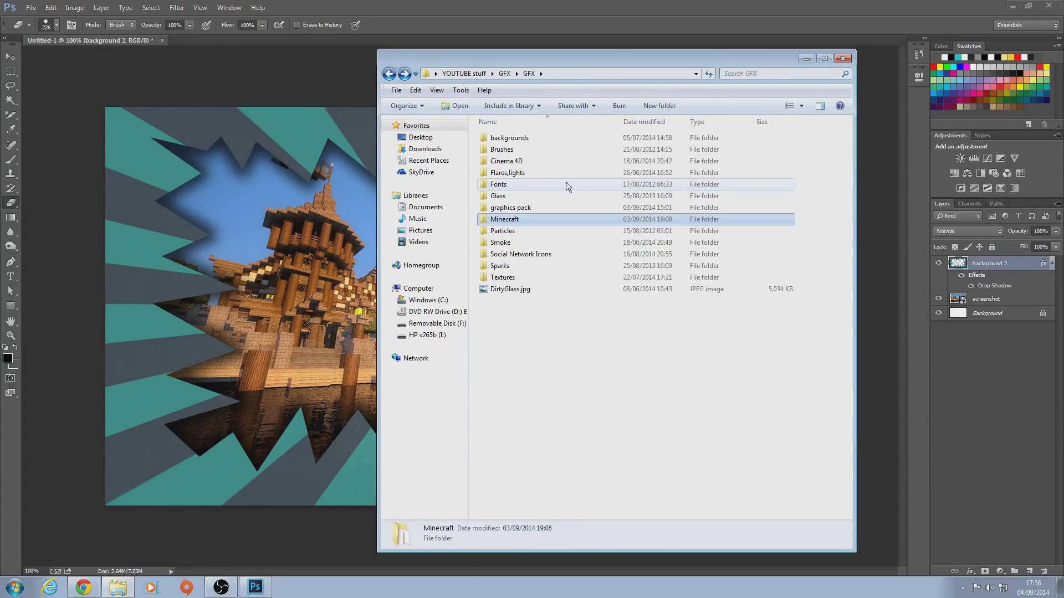
pyautogui.doubleClick(517, 218)
pyautogui.moveTo(621, 237); pyautogui.dragTo(302, 251)
# Flip the player render horizontally and move it to the right side
pyautogui.rightClick(475, 275)
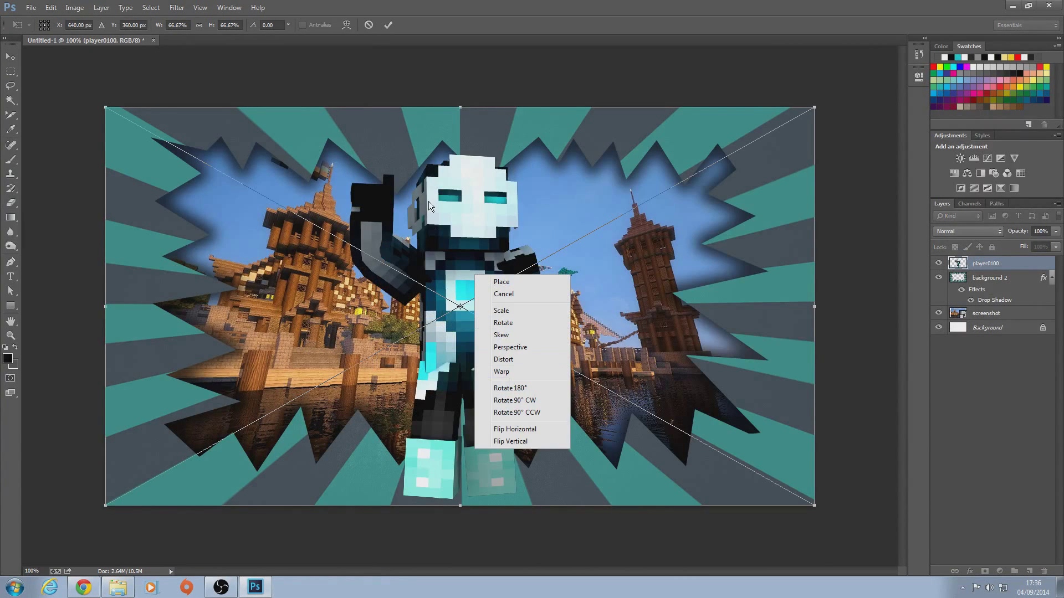
pyautogui.click(524, 429)
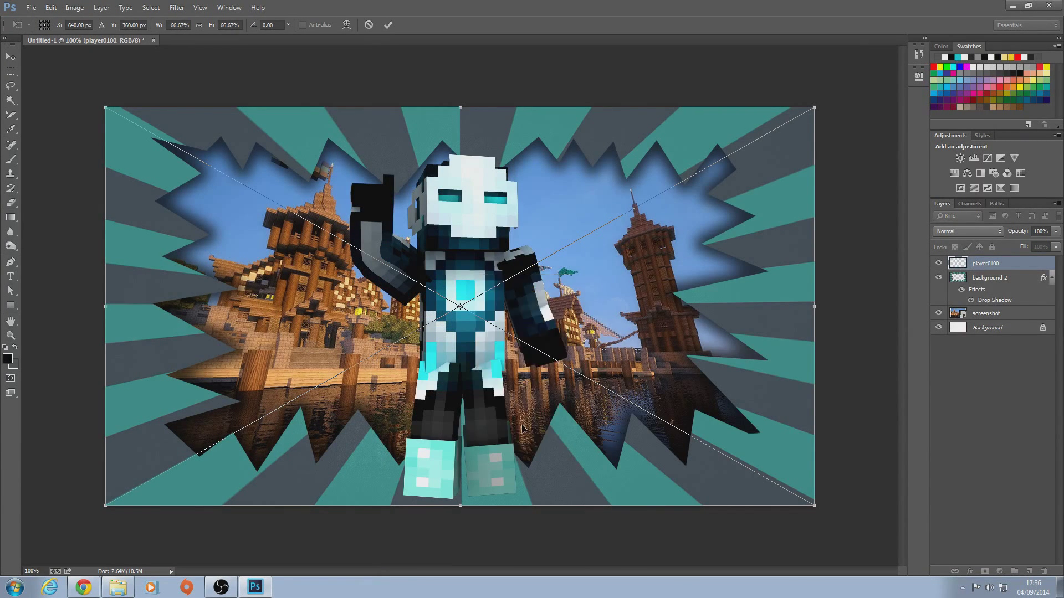
pyautogui.moveTo(436, 286); pyautogui.dragTo(648, 293)
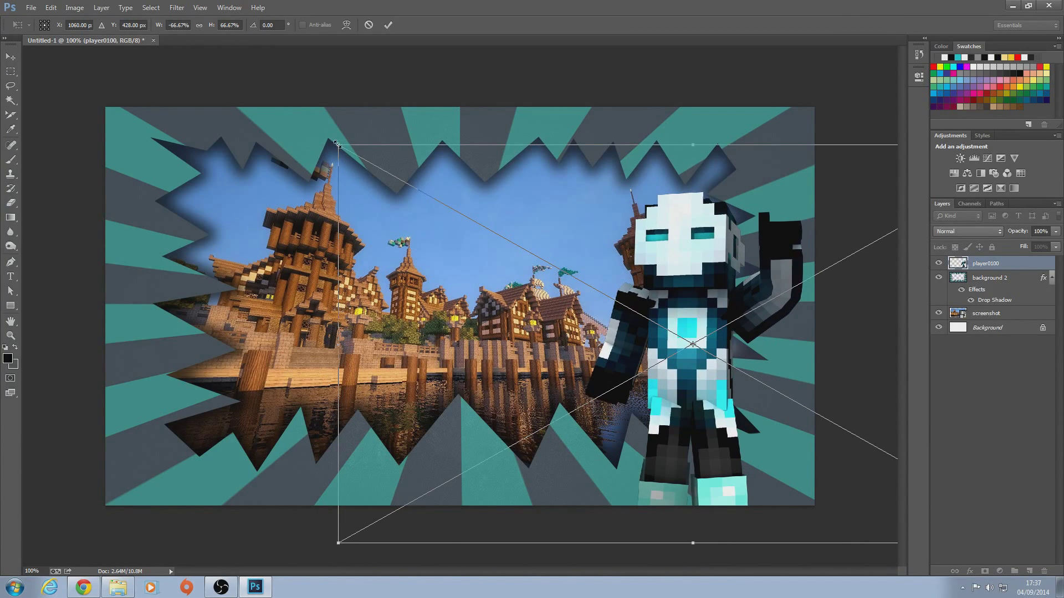
# Scale the render to about 56% at the frame's lower right and commit the transform
pyautogui.moveTo(335, 152); pyautogui.dragTo(388, 202)
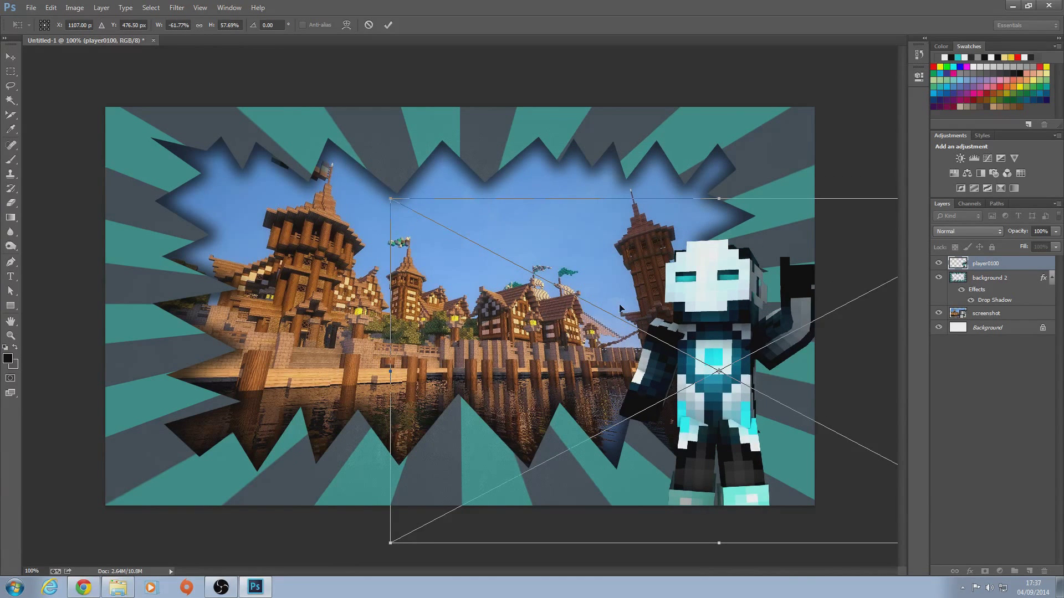
pyautogui.hotkey('ctrl', 'z')
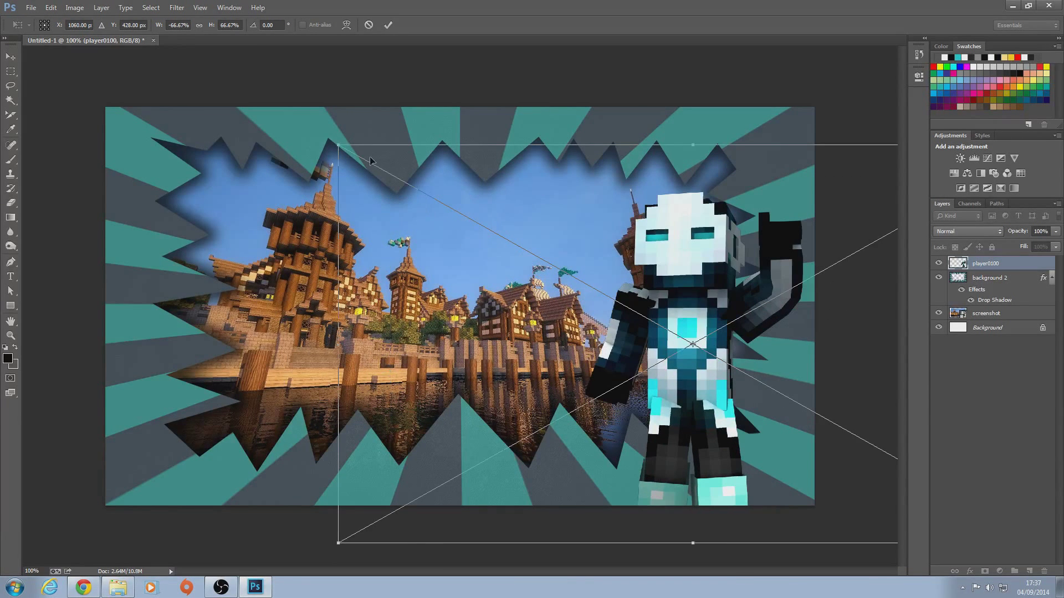
pyautogui.moveTo(339, 145); pyautogui.dragTo(467, 179)
pyautogui.moveTo(708, 296); pyautogui.dragTo(669, 297)
pyautogui.click(388, 25)
pyautogui.press('e')
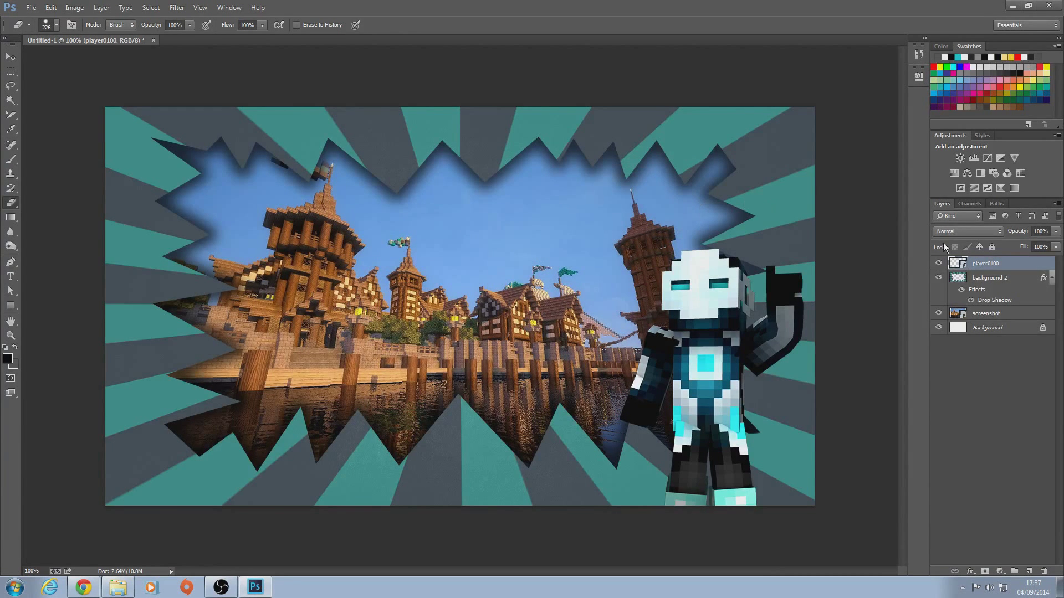
# Add a Drop Shadow with spread 23 to the player0100 layer via Blending Options
pyautogui.rightClick(990, 269)
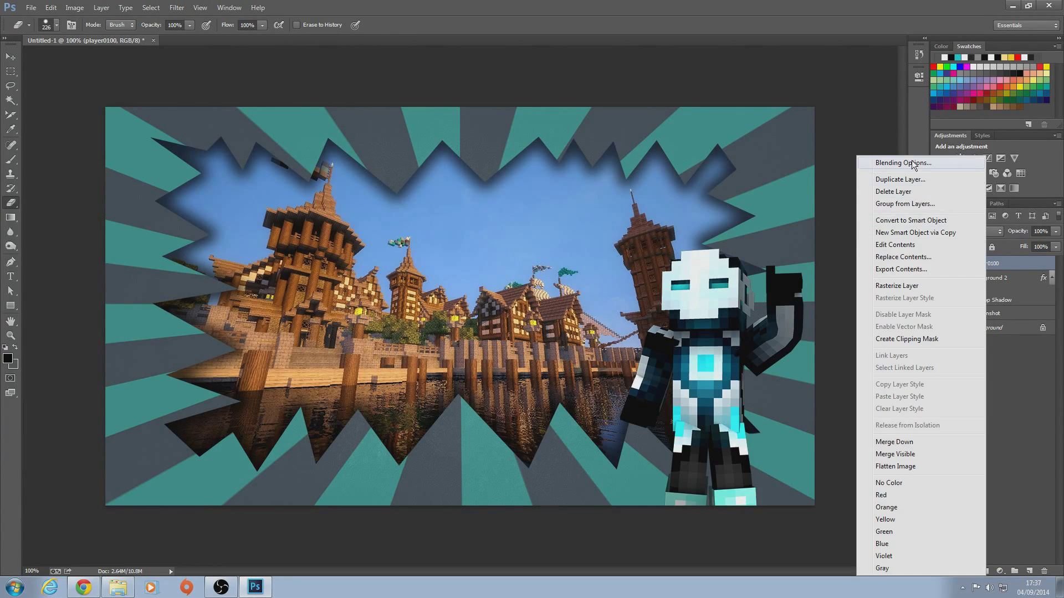
pyautogui.click(903, 163)
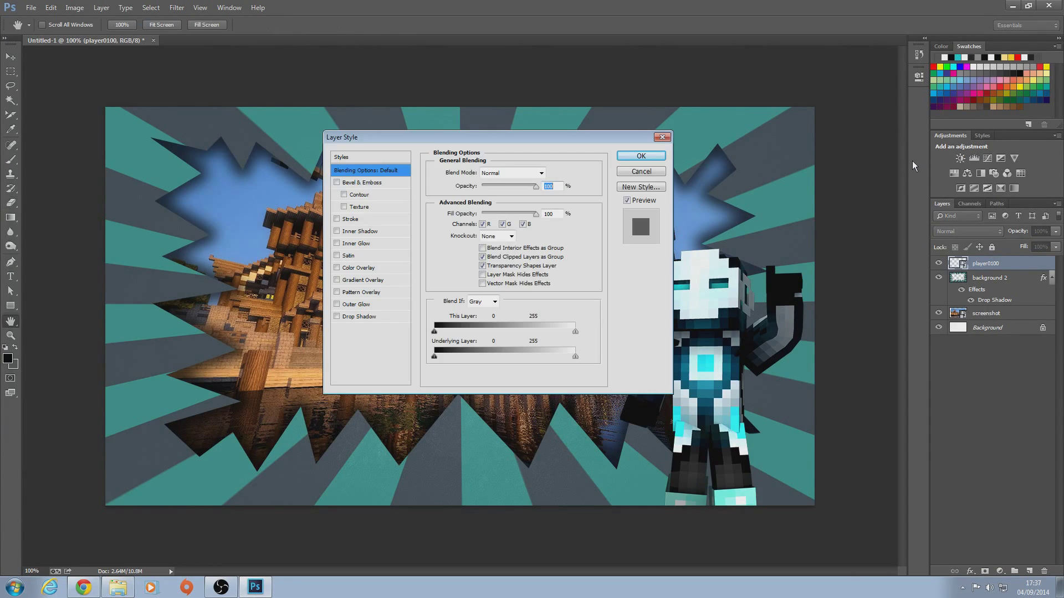
pyautogui.click(337, 316)
pyautogui.click(372, 318)
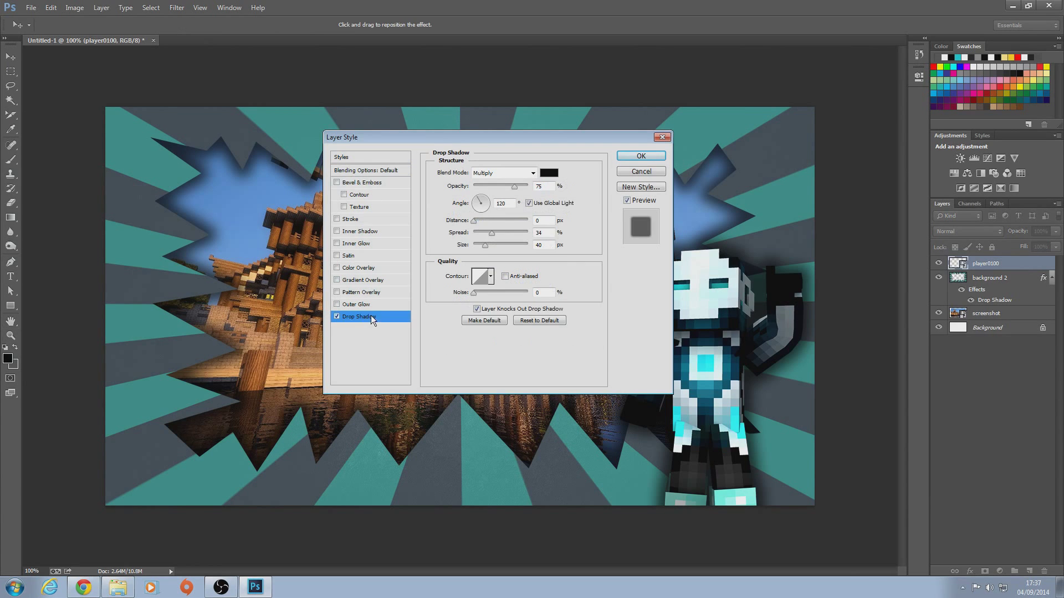
pyautogui.moveTo(491, 234); pyautogui.dragTo(487, 236)
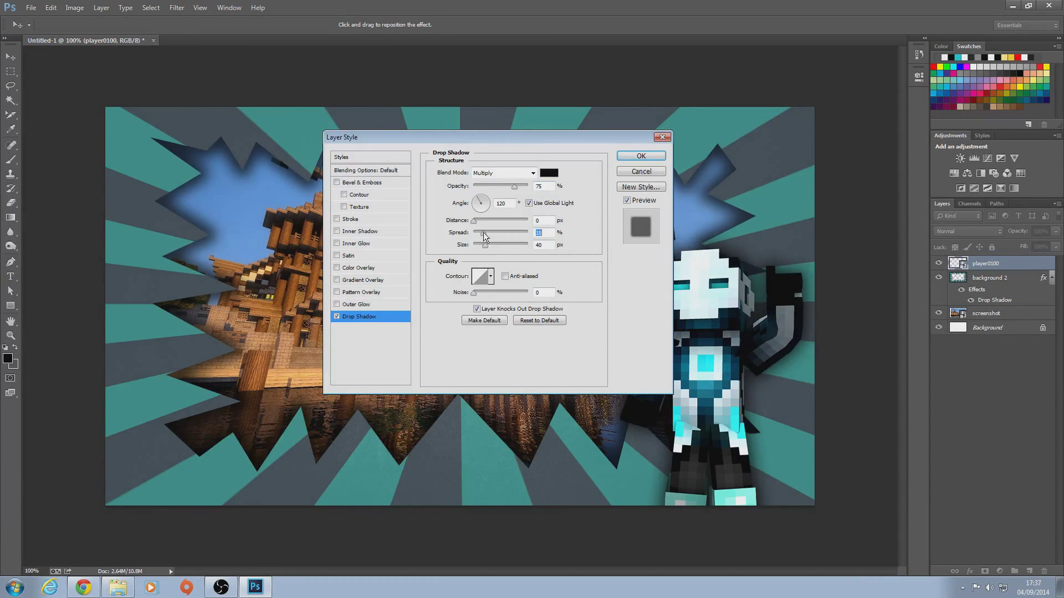
pyautogui.click(641, 156)
pyautogui.press('e')
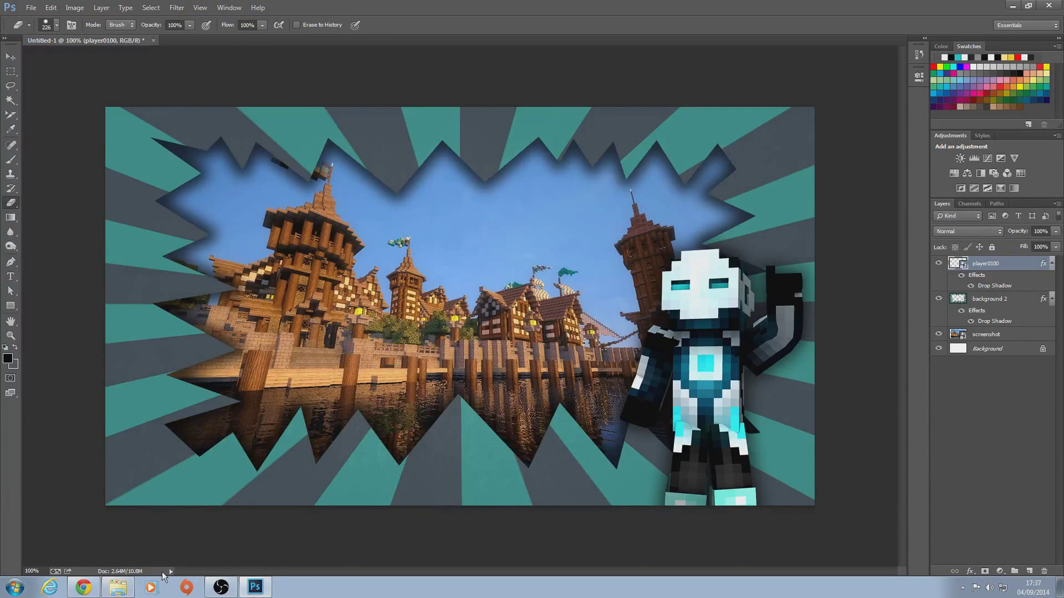